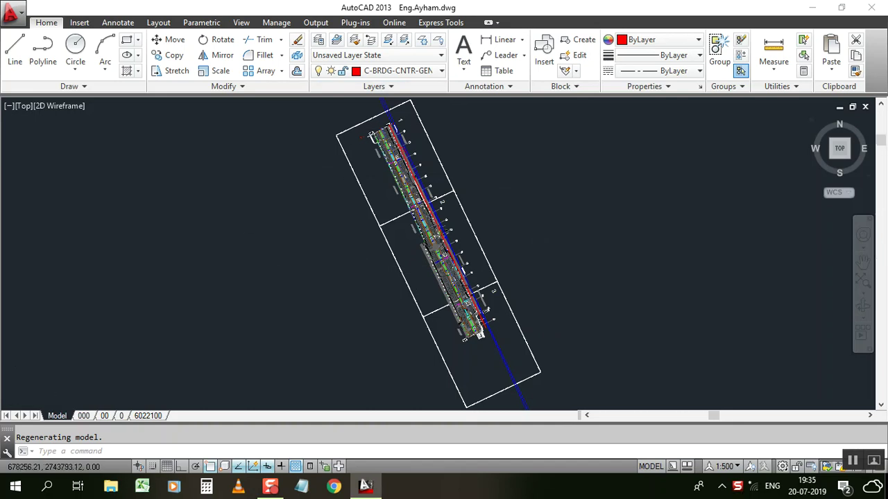
# Zoom out and back in on the upper road end near the L.O.W label
pyautogui.scroll(4, 376, 135)
pyautogui.scroll(-2, 382, 171)
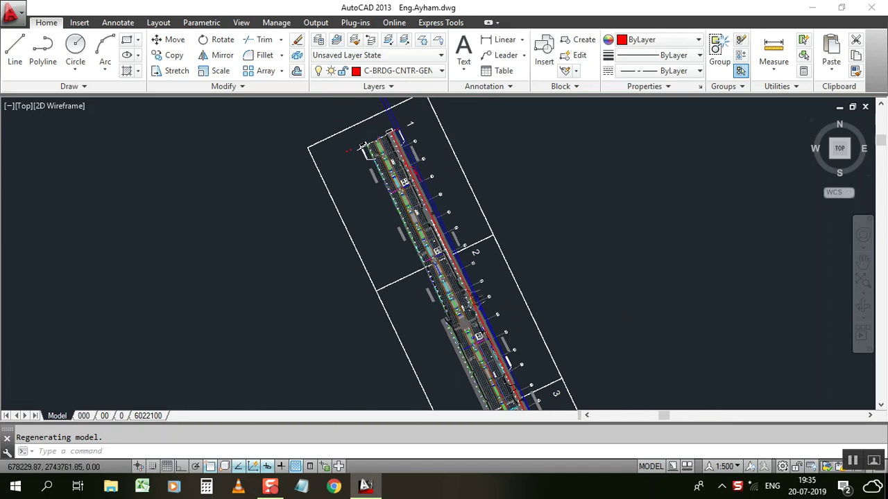
pyautogui.scroll(3, 362, 147)
pyautogui.scroll(2, 367, 159)
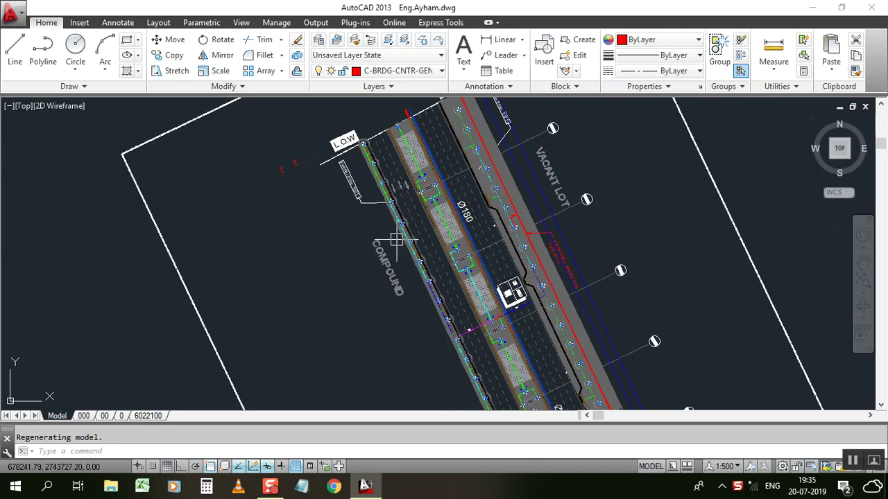
pyautogui.scroll(-2, 414, 200)
pyautogui.scroll(-2, 475, 258)
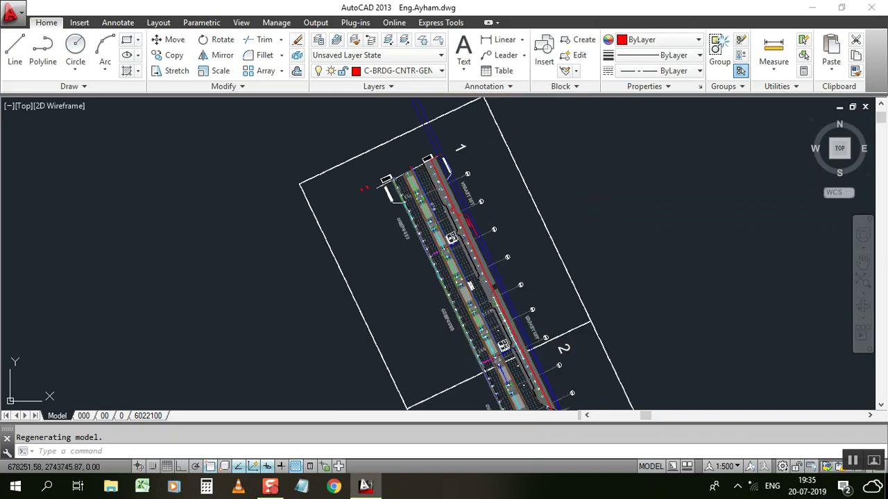
pyautogui.scroll(-1, 406, 129)
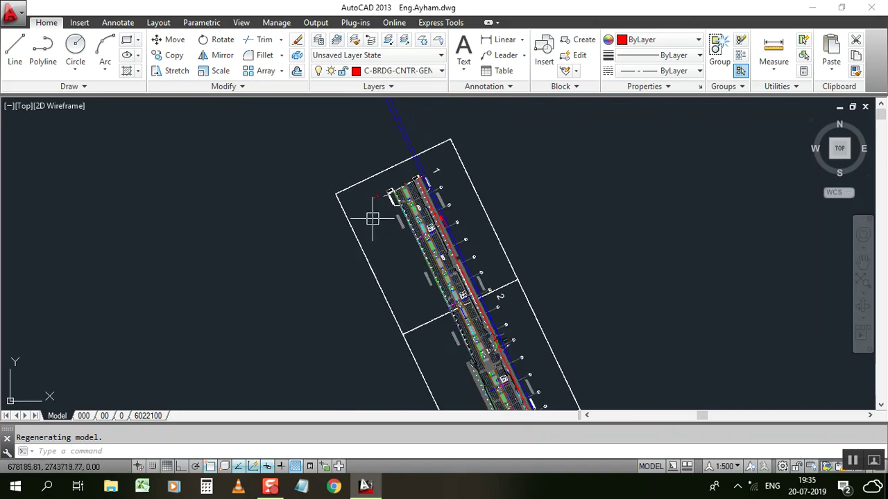
pyautogui.scroll(2, 394, 192)
pyautogui.scroll(1, 382, 192)
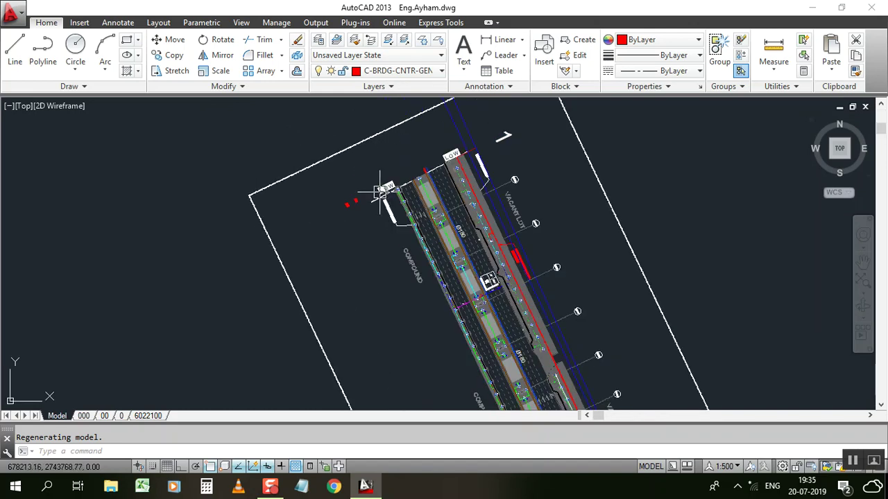
pyautogui.scroll(1, 357, 205)
pyautogui.scroll(1, 378, 201)
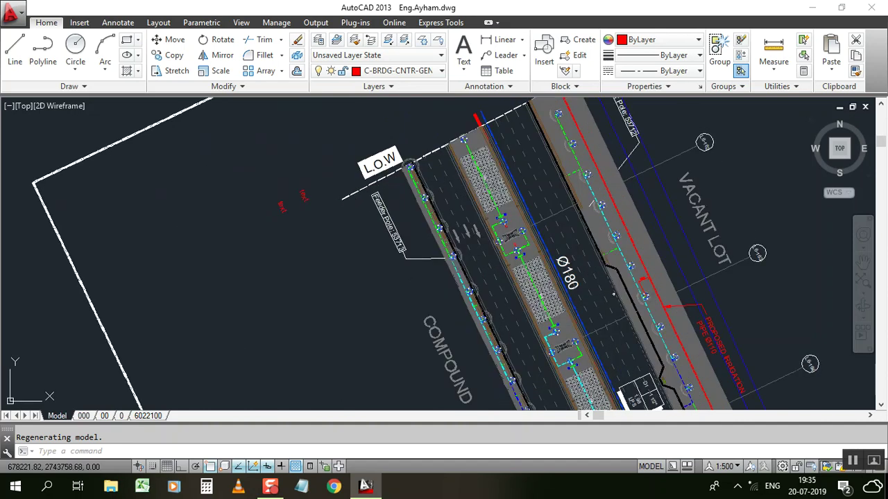
# Query the dashed line's endpoint with ID and copy the reported X/Y values
pyautogui.write('id')
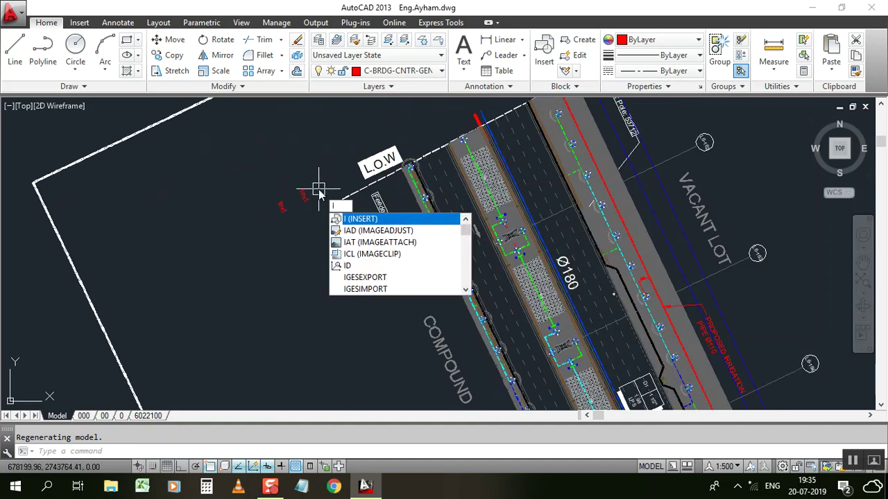
pyautogui.press('Return')
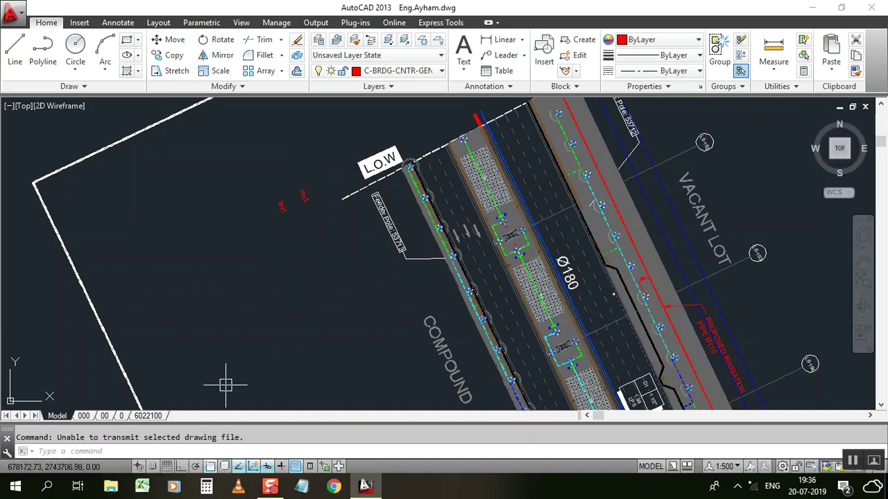
pyautogui.write('id')
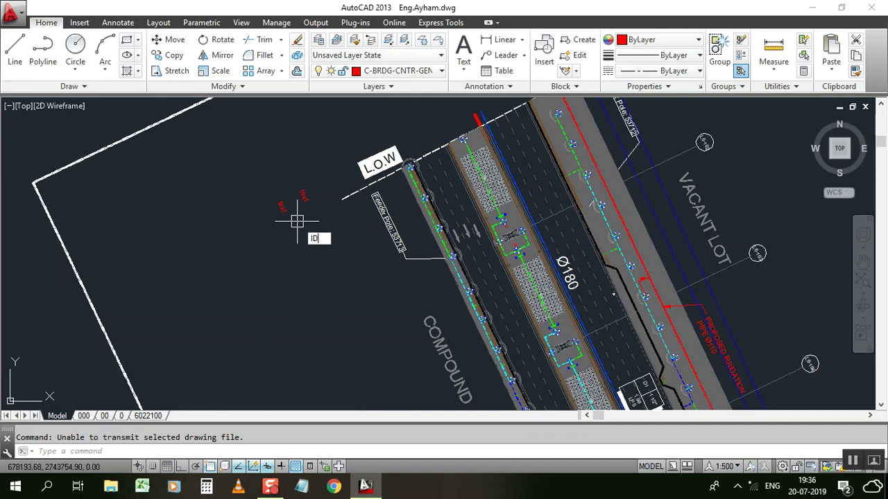
pyautogui.press('Return')
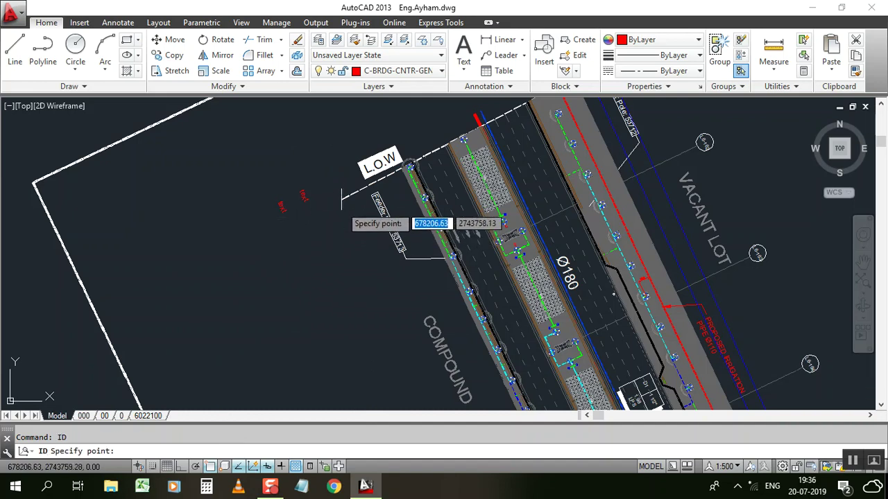
pyautogui.click(344, 204)
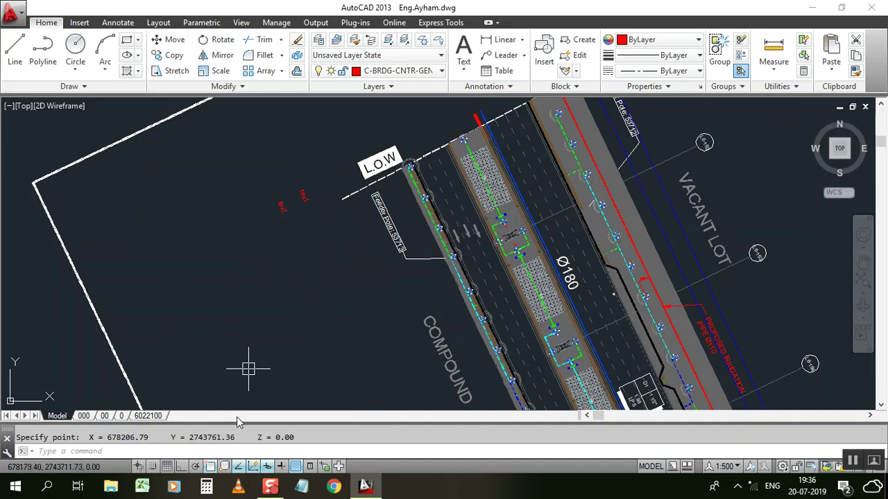
pyautogui.moveTo(235, 437); pyautogui.dragTo(96, 439)
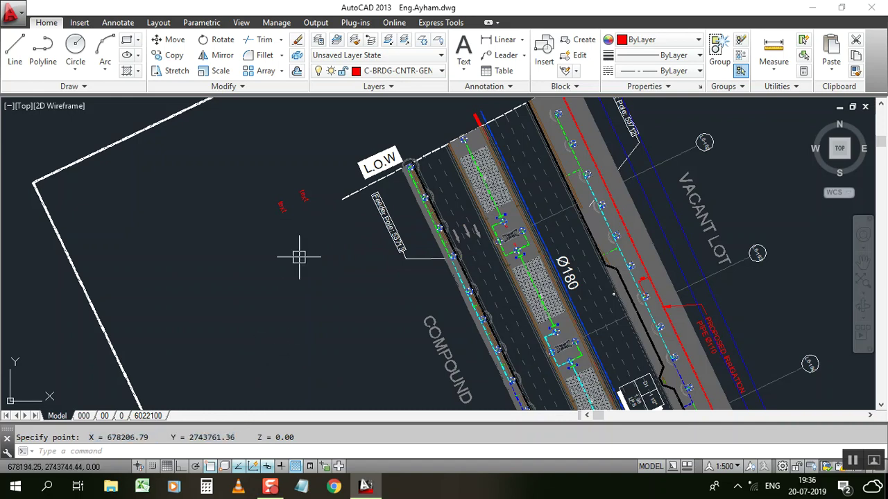
# Paste the copied coordinates into the red text placeholder beside L.O.W
pyautogui.click(306, 198)
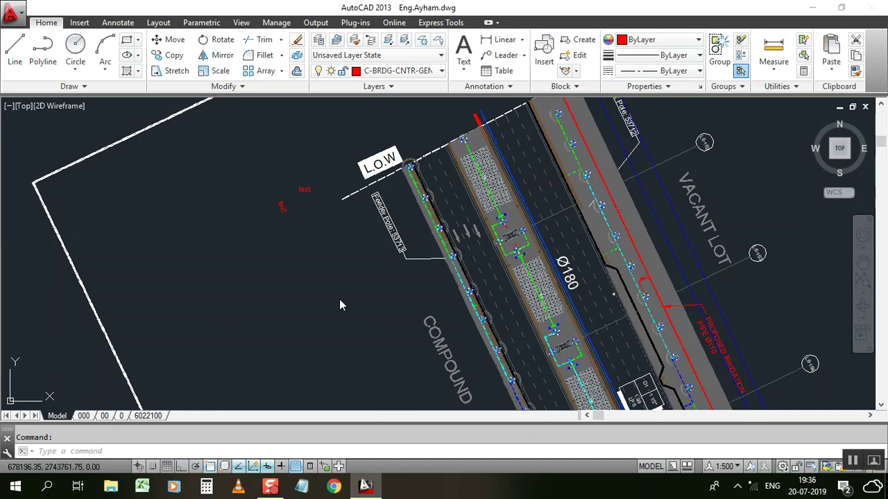
pyautogui.hotkey('ctrl', 'v')
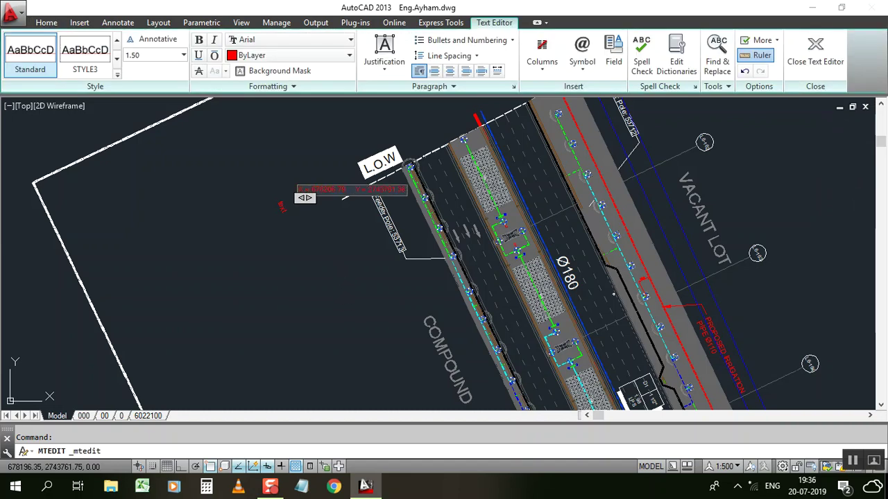
pyautogui.click(345, 297)
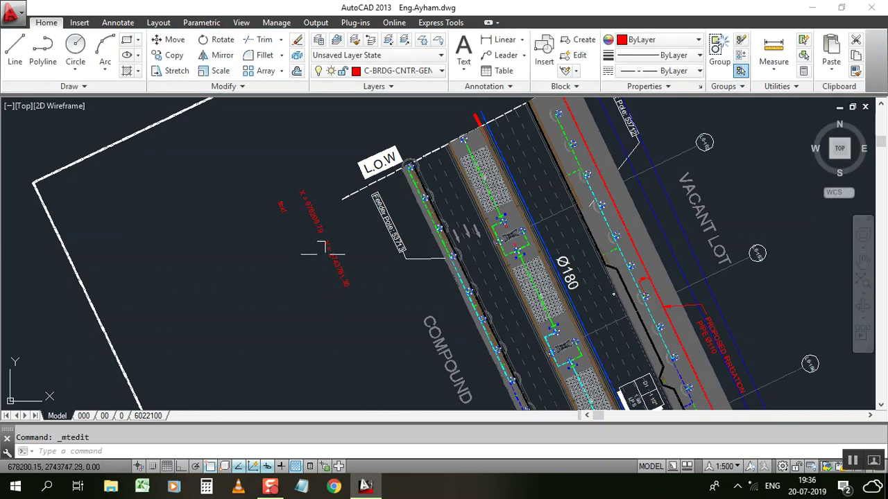
pyautogui.scroll(-2, 303, 260)
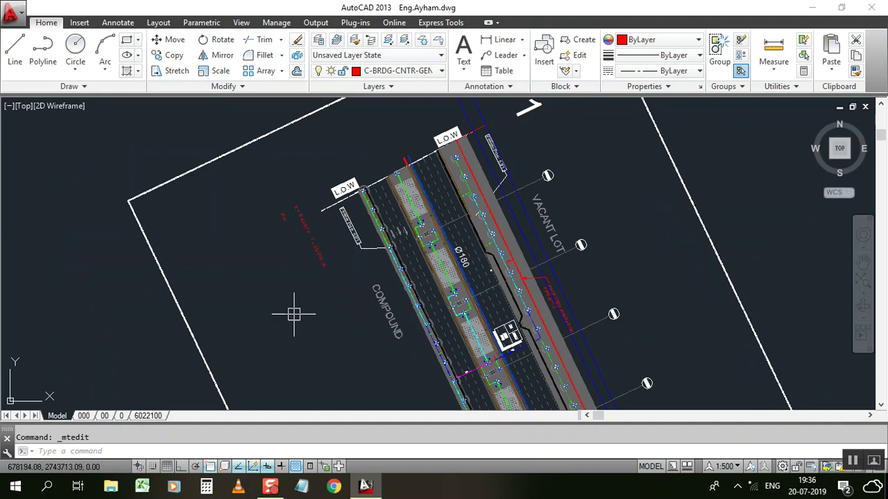
# Define a UCS along the frame's border line, then show its plan view
pyautogui.write('u')
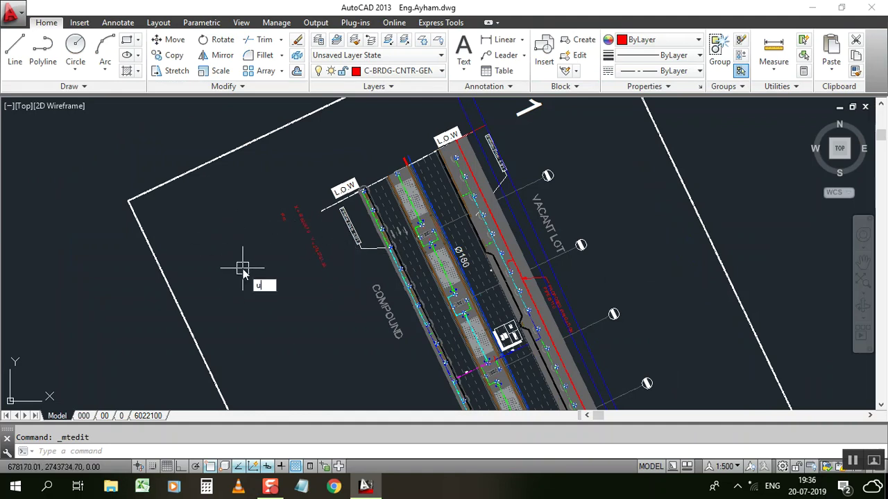
pyautogui.press('Return')
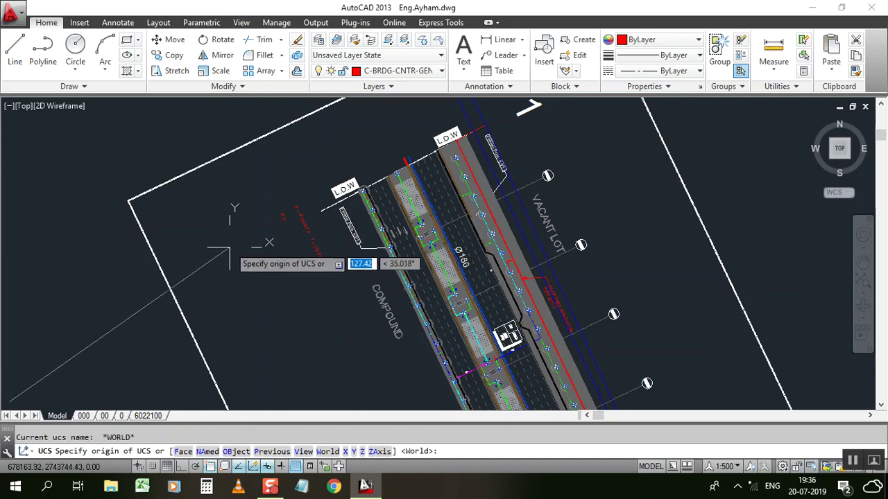
pyautogui.click(672, 161)
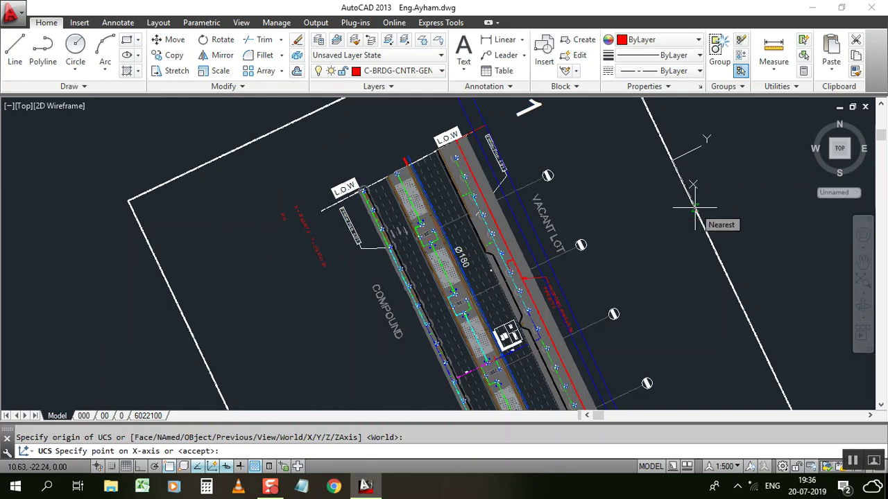
pyautogui.click(694, 207)
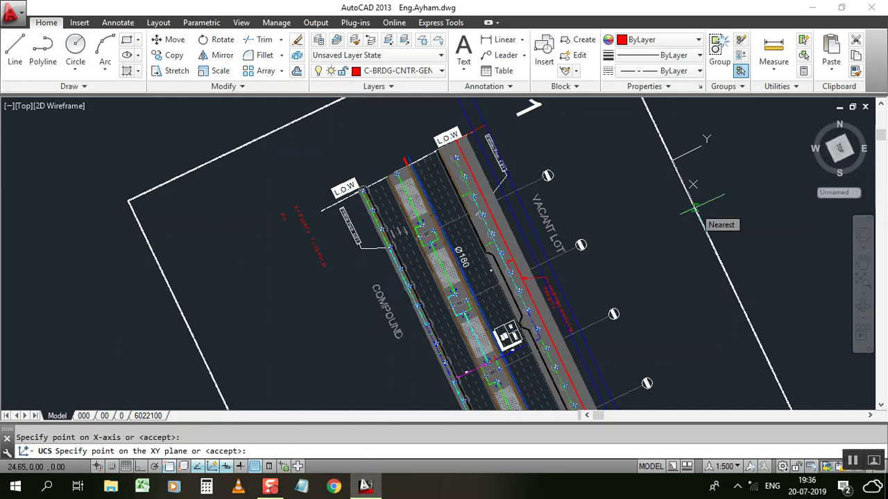
pyautogui.press('Return')
pyautogui.write('pla')
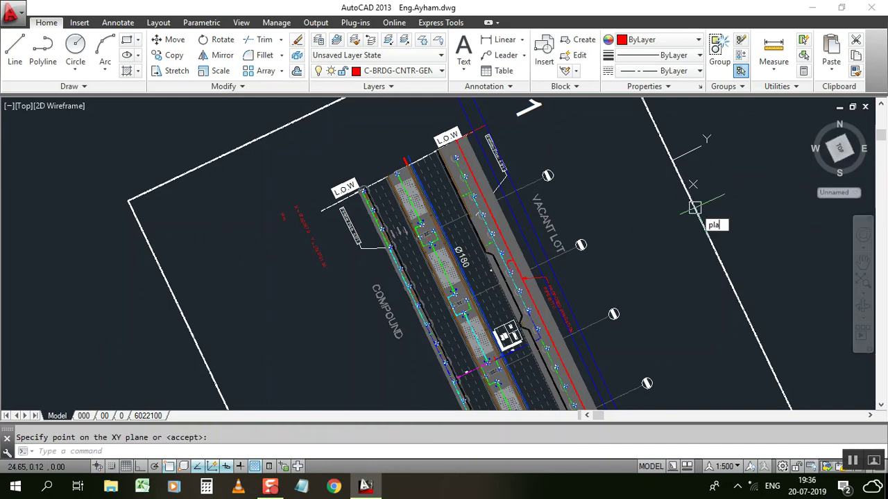
pyautogui.press('Return')
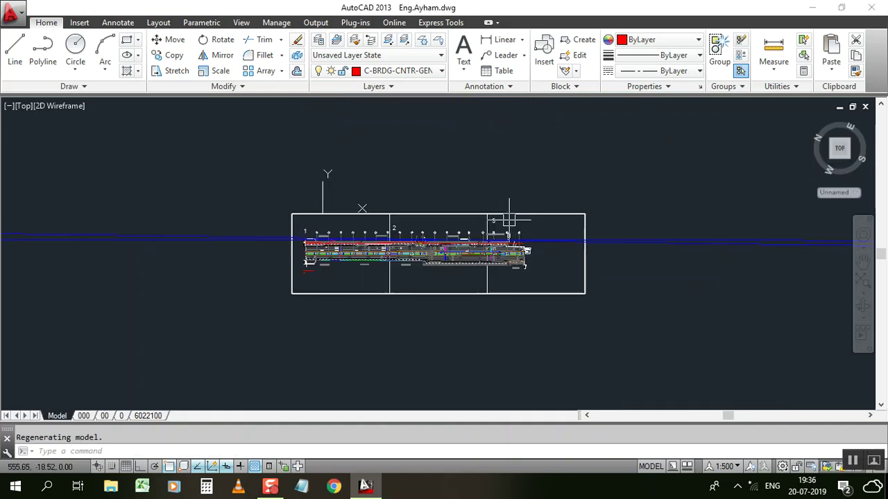
# Zoom in on the red X/Y note below L.O.W. and start the UCS command
pyautogui.scroll(2, 324, 264)
pyautogui.scroll(2, 324, 264)
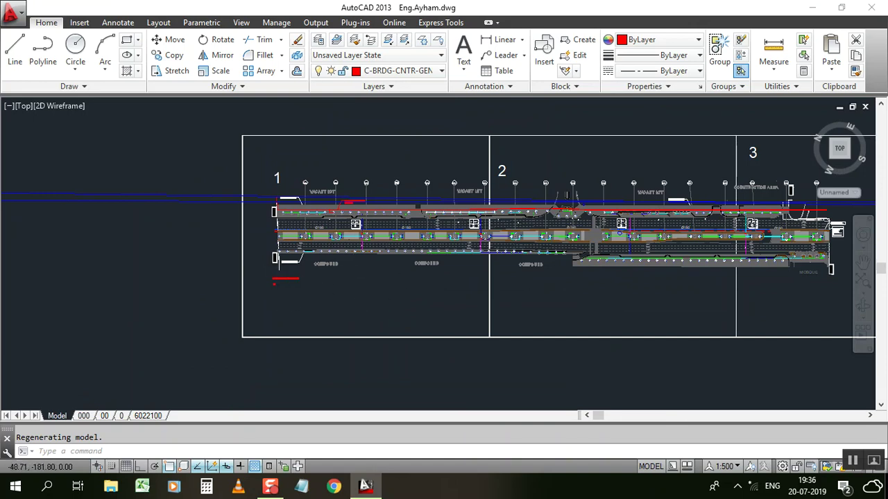
pyautogui.scroll(2, 284, 280)
pyautogui.scroll(2, 284, 280)
pyautogui.scroll(1, 284, 280)
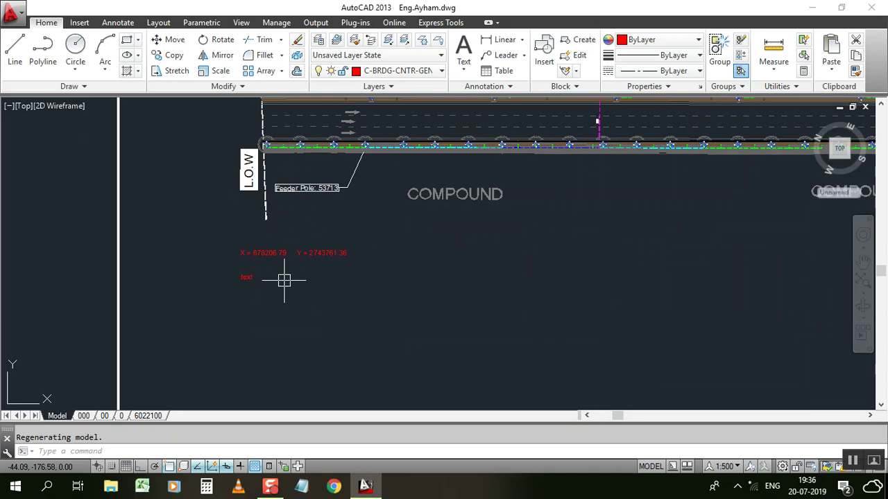
pyautogui.write('u')
pyautogui.press('Return')
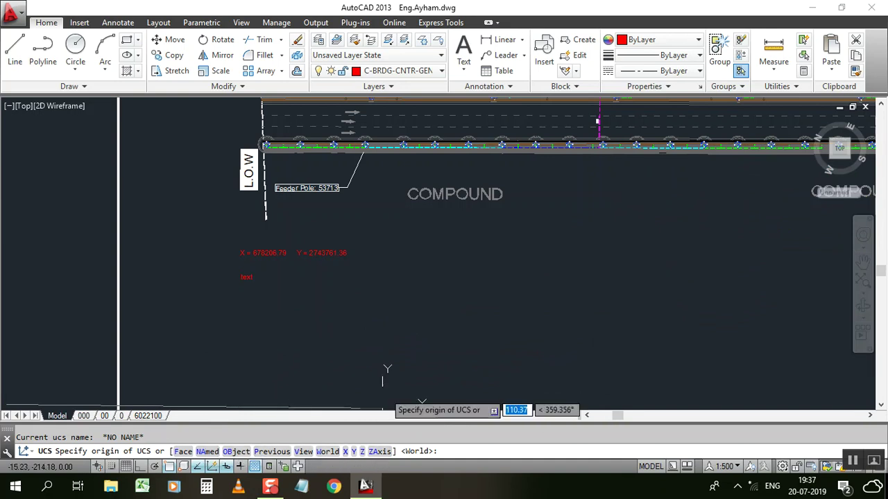
# Choose the World option for the UCS, then re-zoom near the L.O.W. label
pyautogui.write('w')
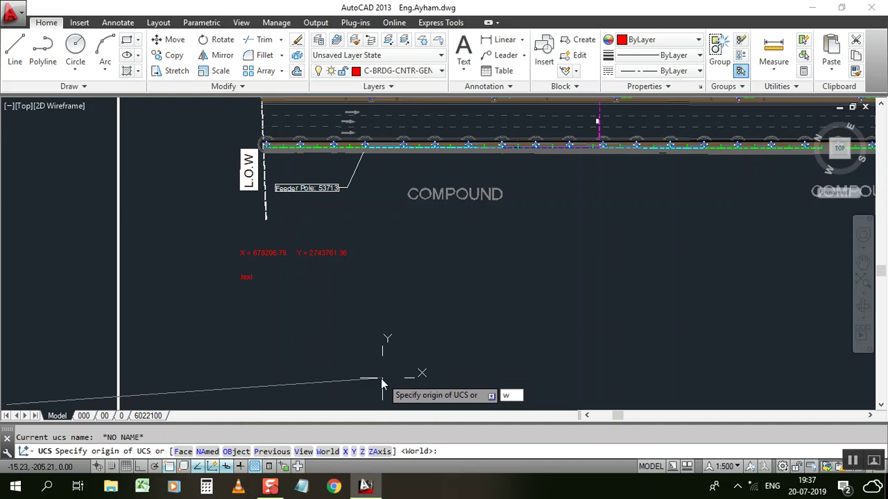
pyautogui.press('Return')
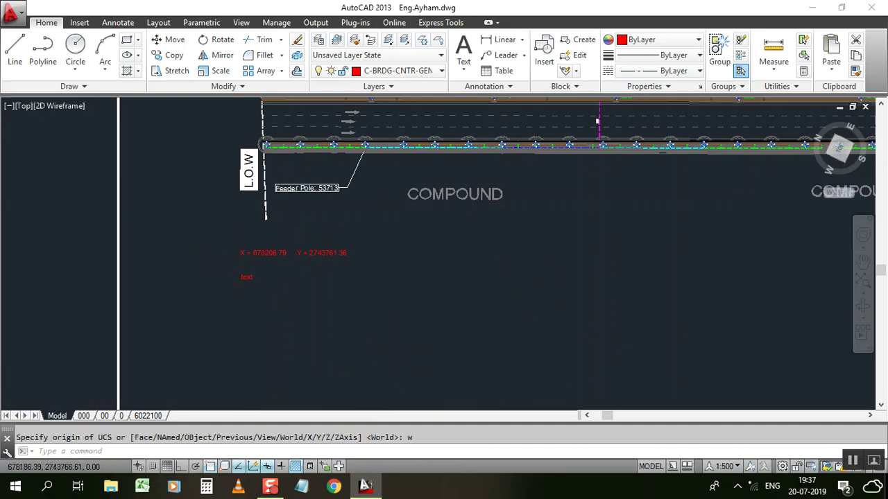
pyautogui.scroll(-4, 228, 292)
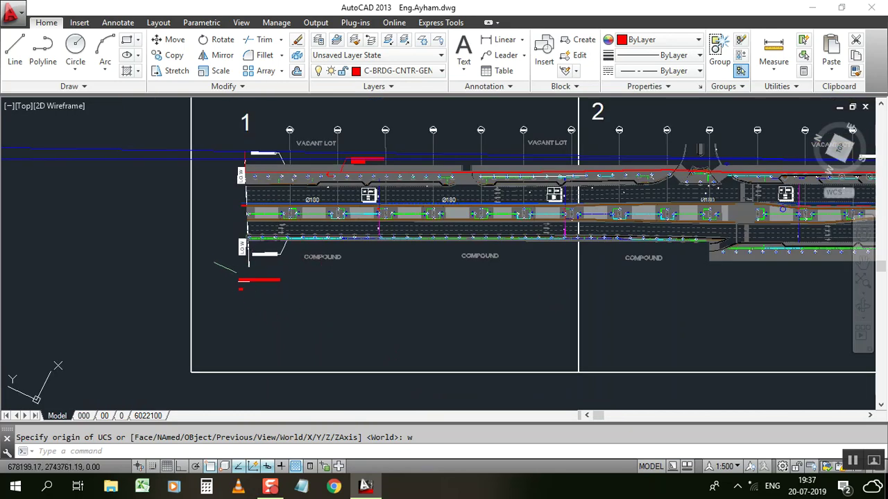
pyautogui.scroll(2, 258, 271)
pyautogui.scroll(2, 258, 271)
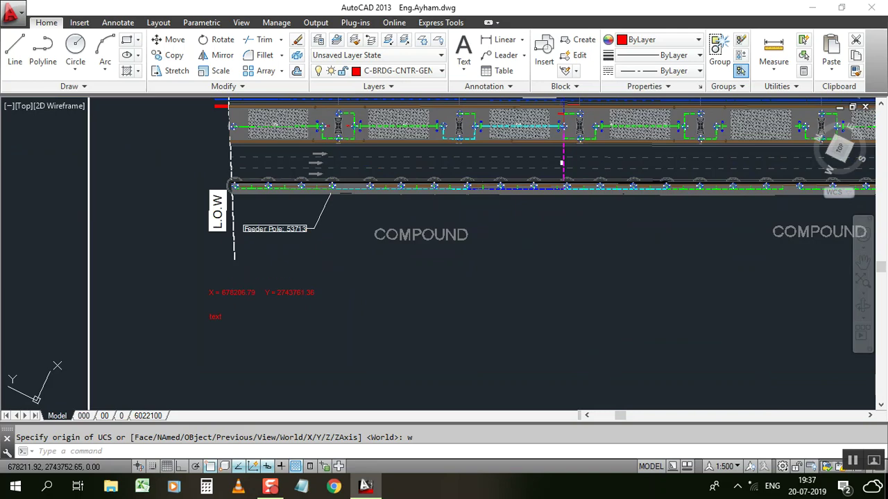
# Query the point at the red label with ID and copy the reported X/Y values
pyautogui.write('i')
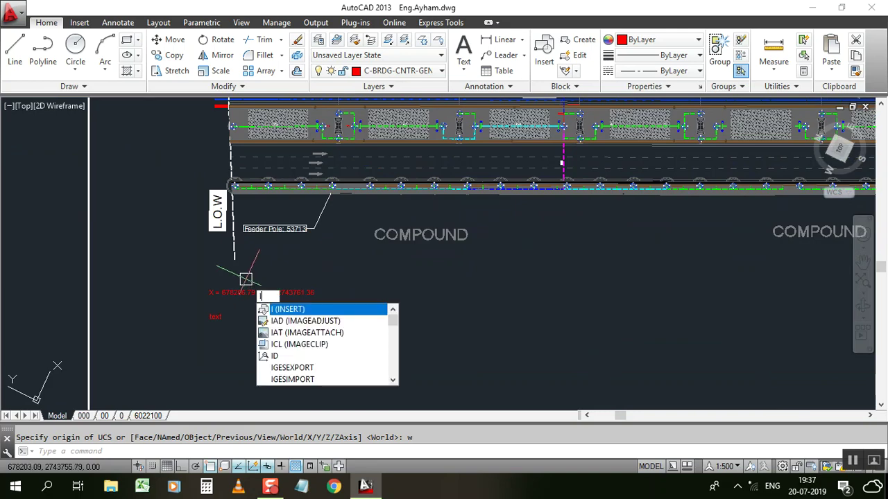
pyautogui.write('d')
pyautogui.press('Return')
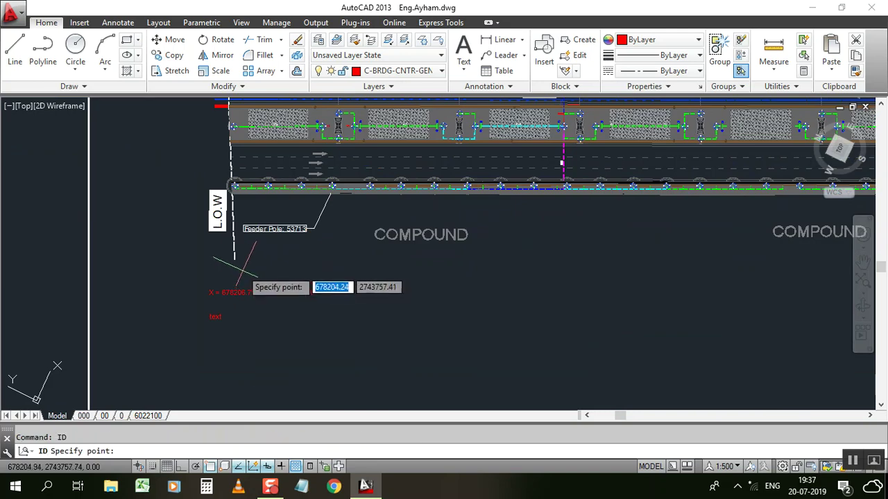
pyautogui.click(235, 260)
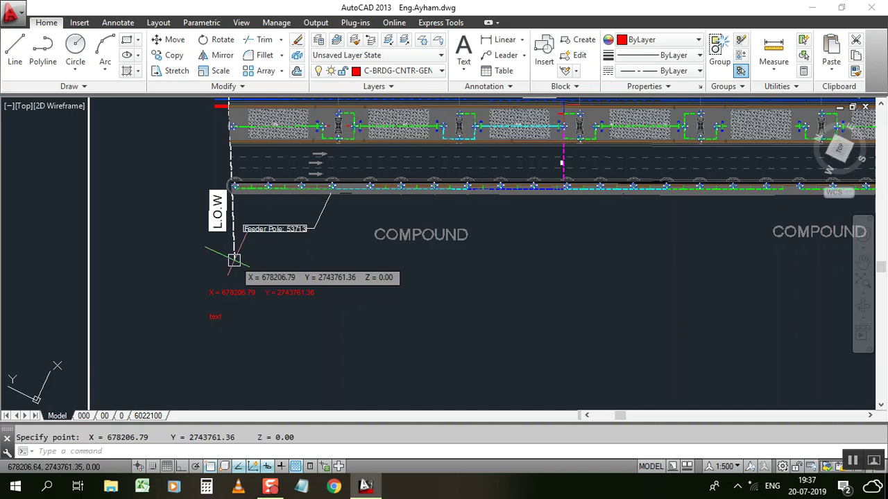
pyautogui.moveTo(235, 438); pyautogui.dragTo(116, 456)
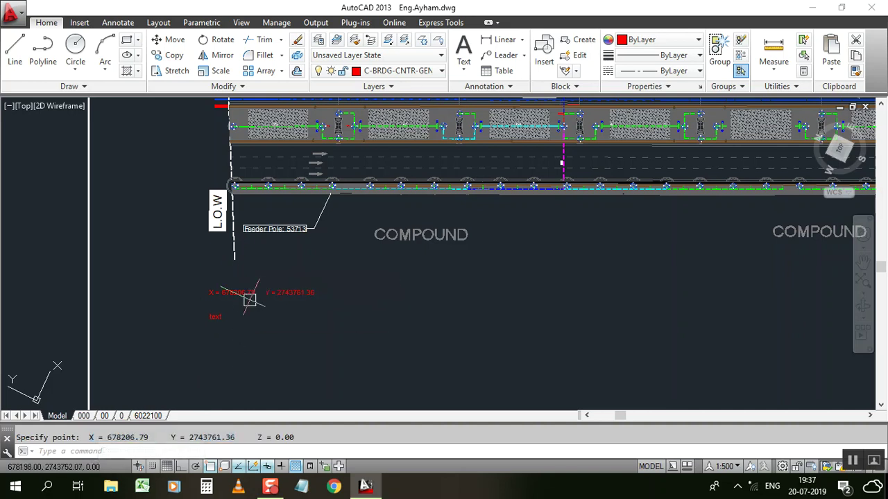
pyautogui.press('Escape')
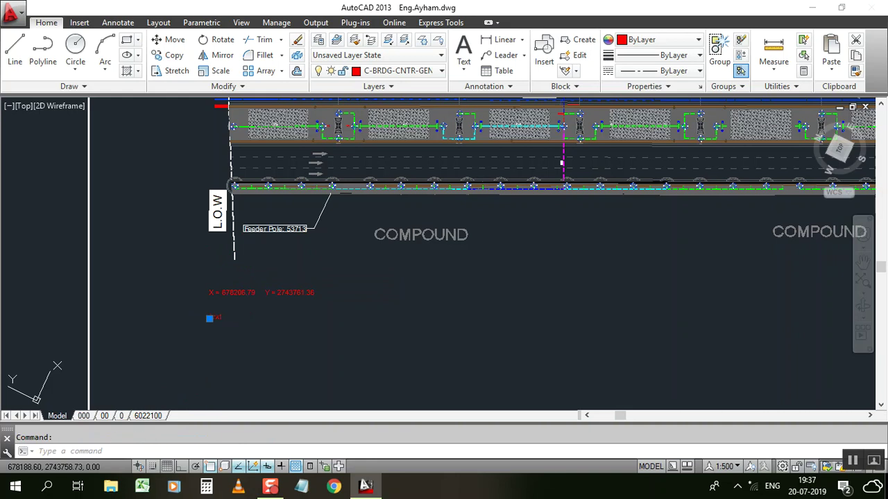
# Paste X = 678206.79 Y = 2743761.36 into the red placeholder note
pyautogui.doubleClick(279, 337)
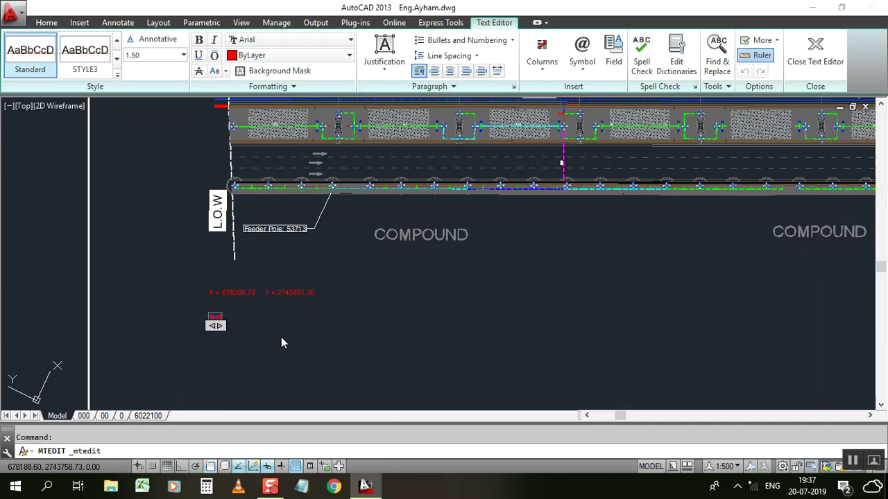
pyautogui.hotkey('ctrl', 'v')
pyautogui.click(276, 343)
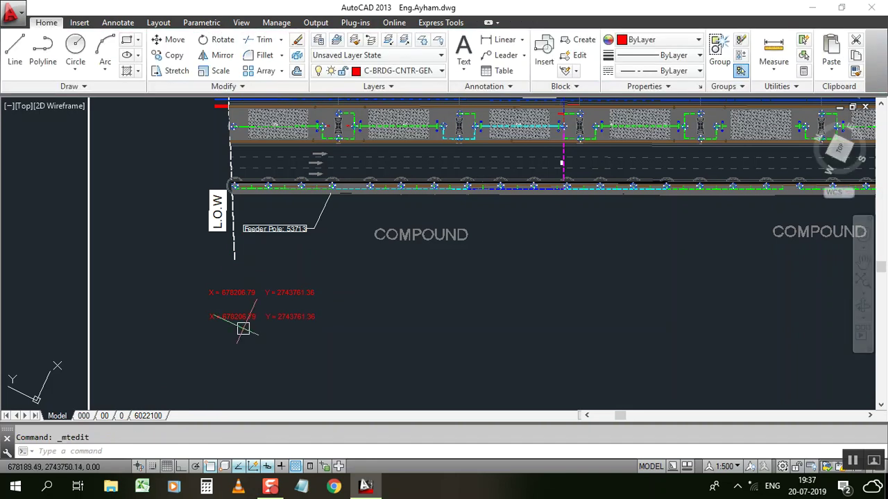
pyautogui.scroll(4, 260, 312)
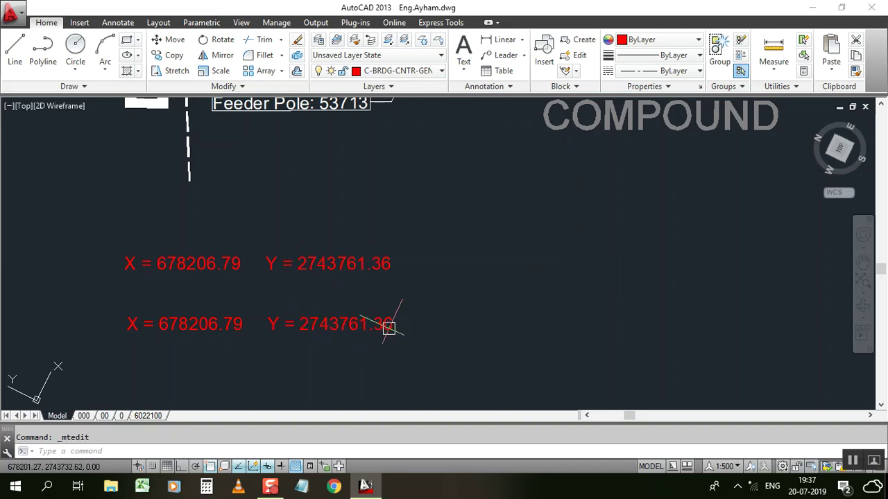
pyautogui.scroll(-3, 267, 333)
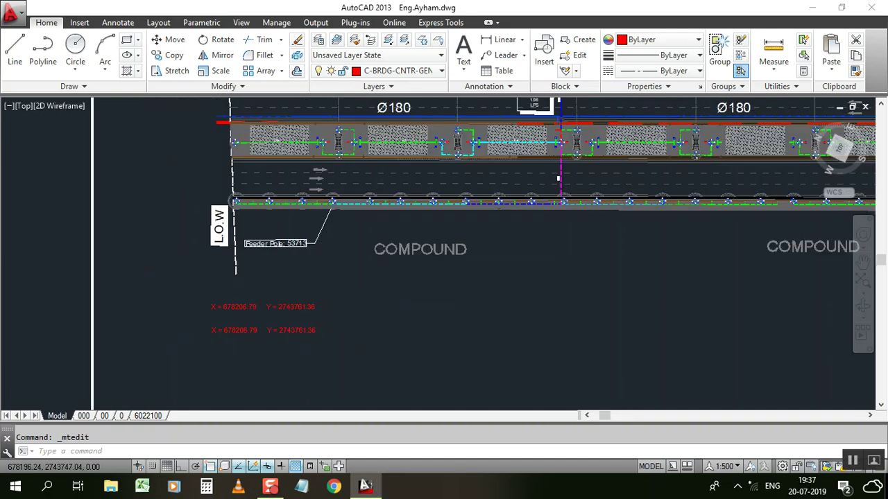
# Zoom out and run UCS with the W option to restore the World coordinate system
pyautogui.scroll(-2, 282, 329)
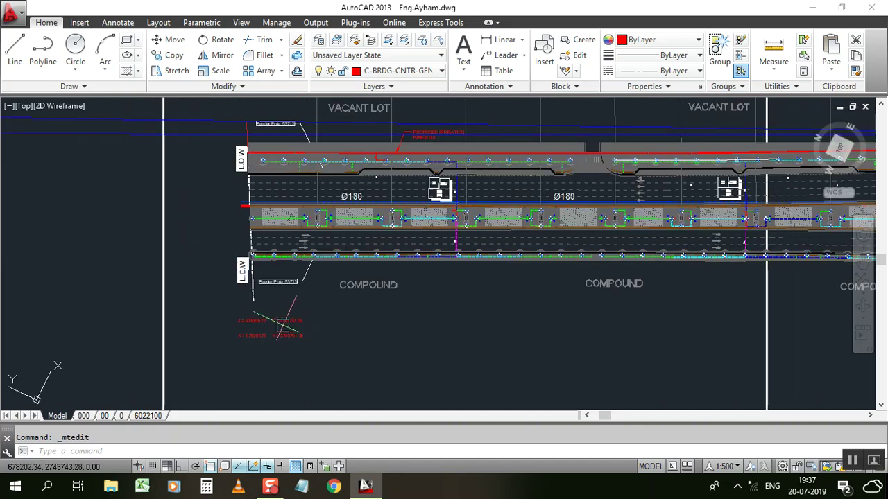
pyautogui.write('u')
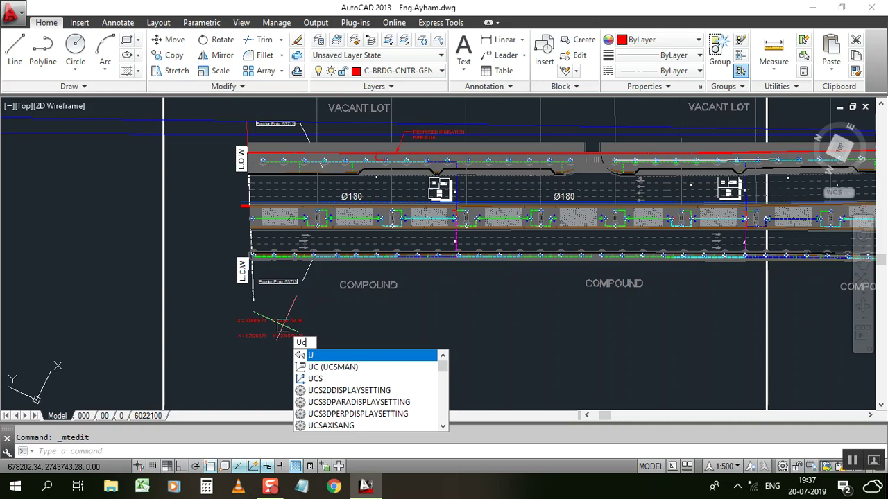
pyautogui.write('cs')
pyautogui.press('Return')
pyautogui.write('w')
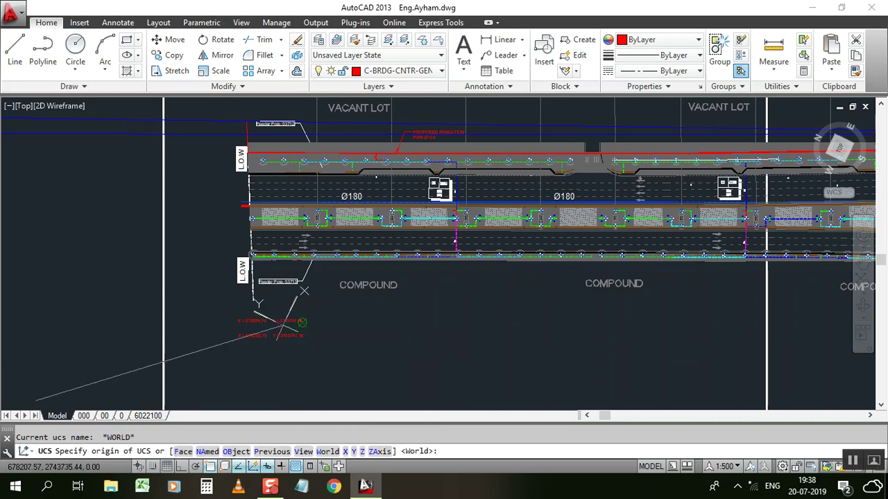
pyautogui.press('Return')
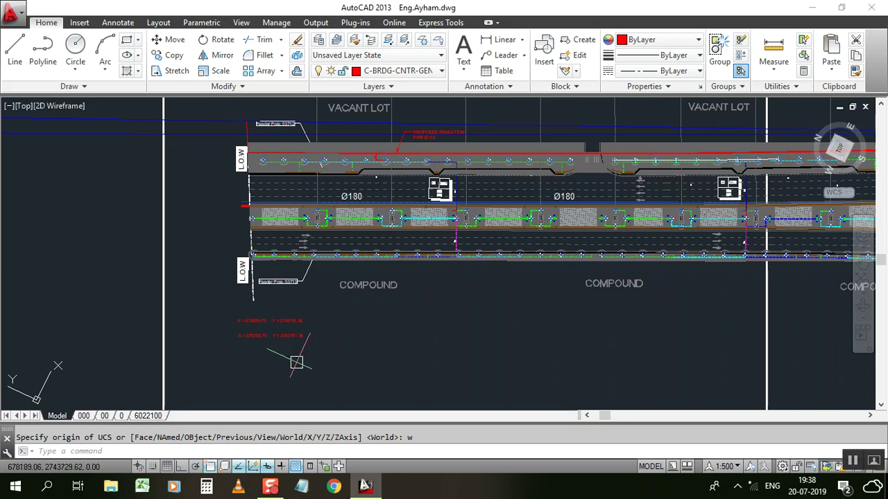
pyautogui.scroll(2, 296, 362)
pyautogui.scroll(2, 301, 358)
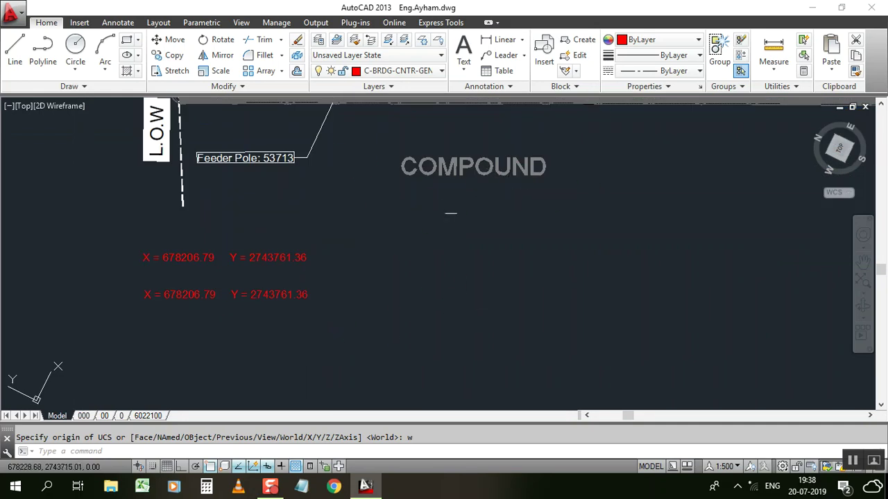
pyautogui.scroll(-1, 357, 265)
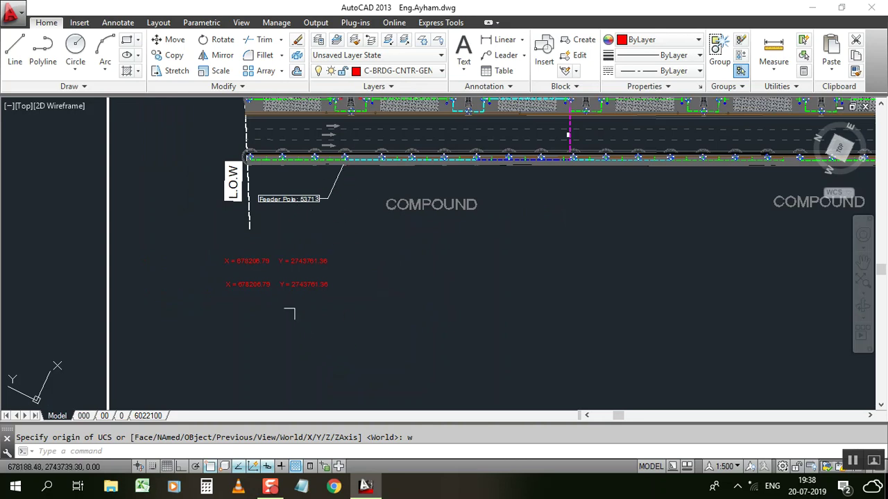
pyautogui.scroll(-1, 149, 330)
pyautogui.scroll(-1, 149, 330)
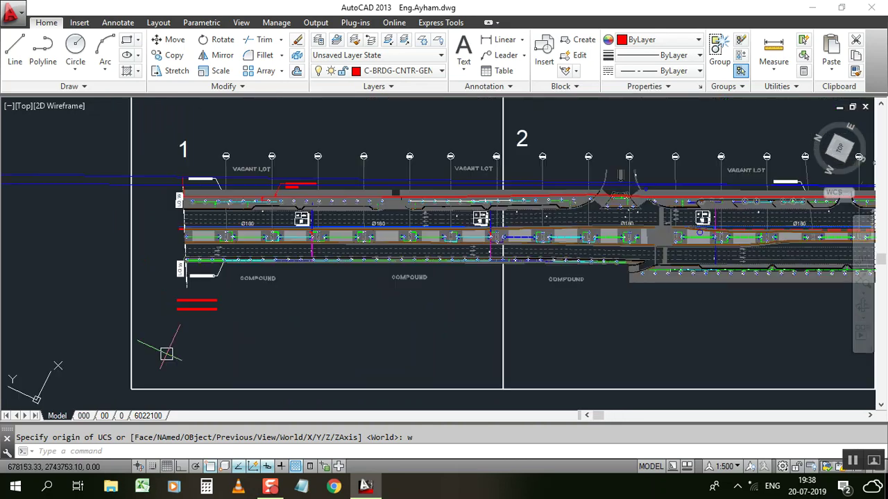